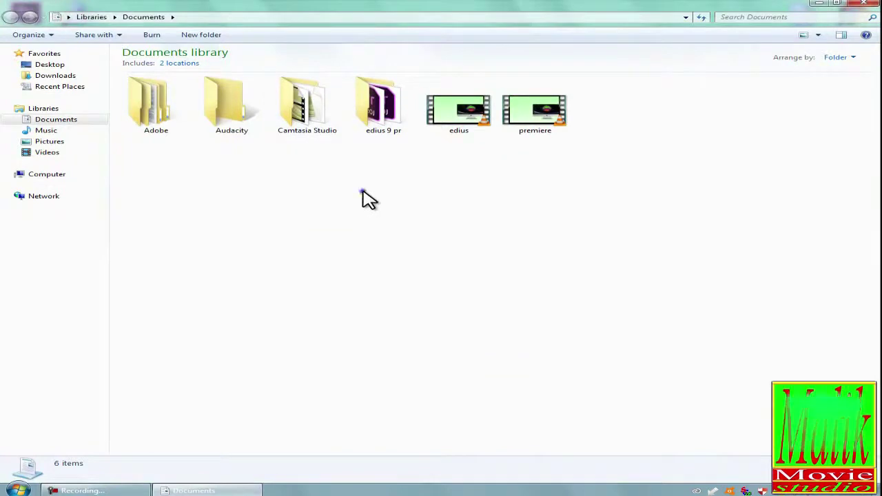
Step: Compare the size, frame rate and bitrate details of the edius and premiere videos in the Documents library
click(408, 246)
click(542, 127)
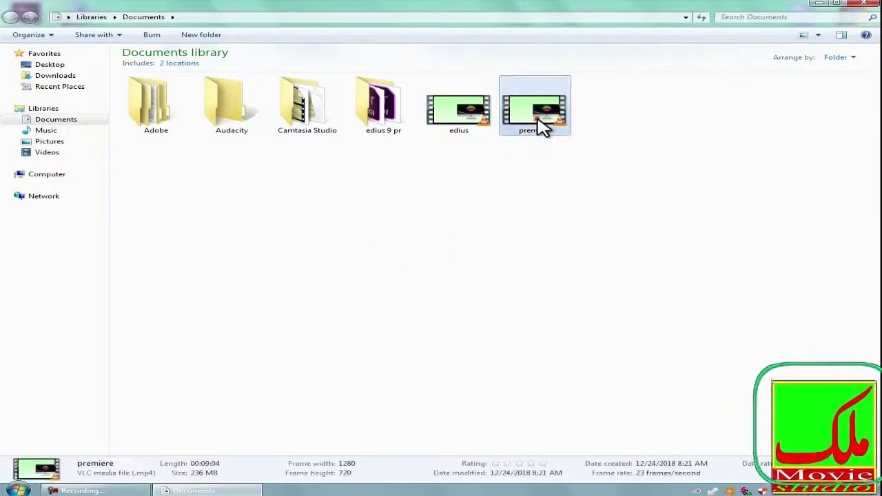
click(465, 130)
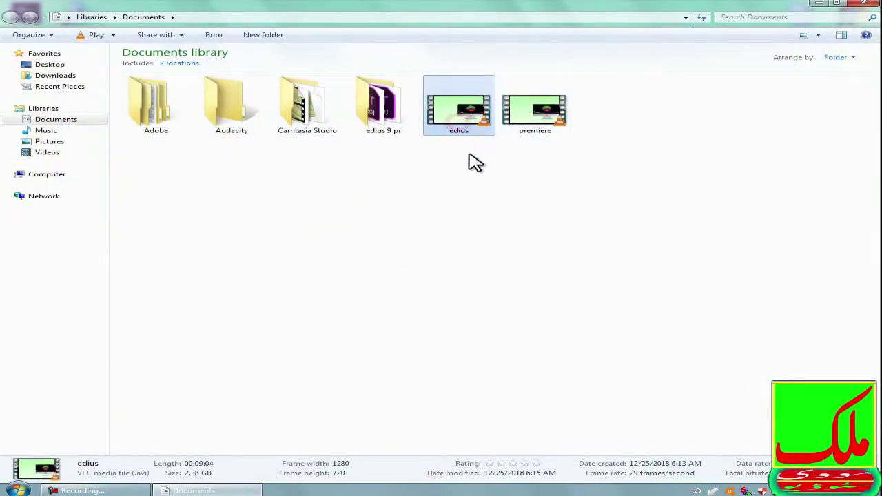
right_click(346, 157)
click(391, 211)
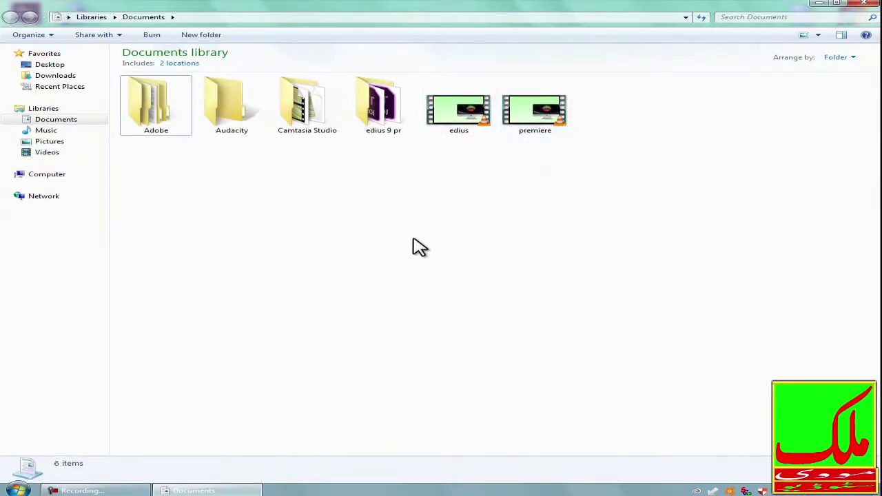
click(460, 122)
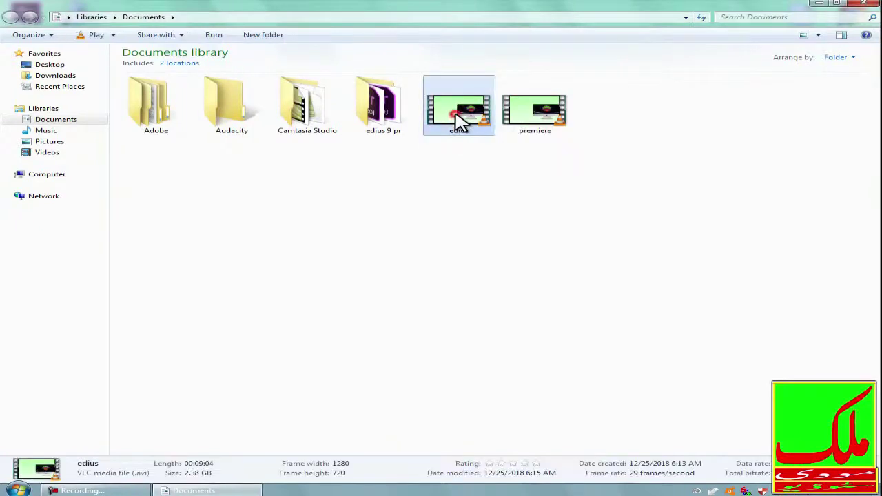
drag(413, 457, 335, 303)
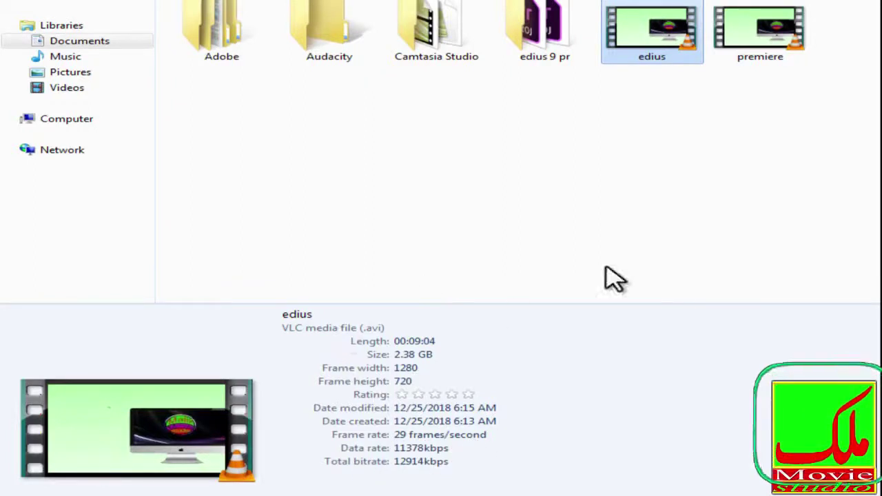
click(764, 50)
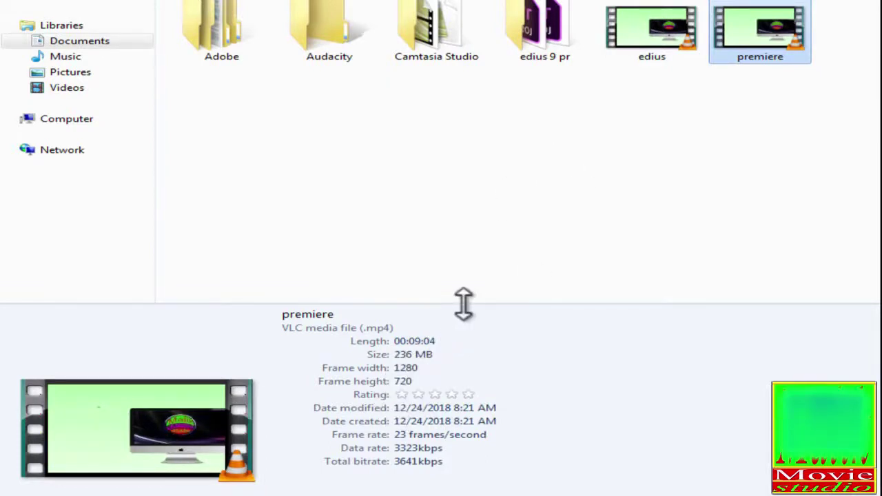
drag(465, 302, 469, 386)
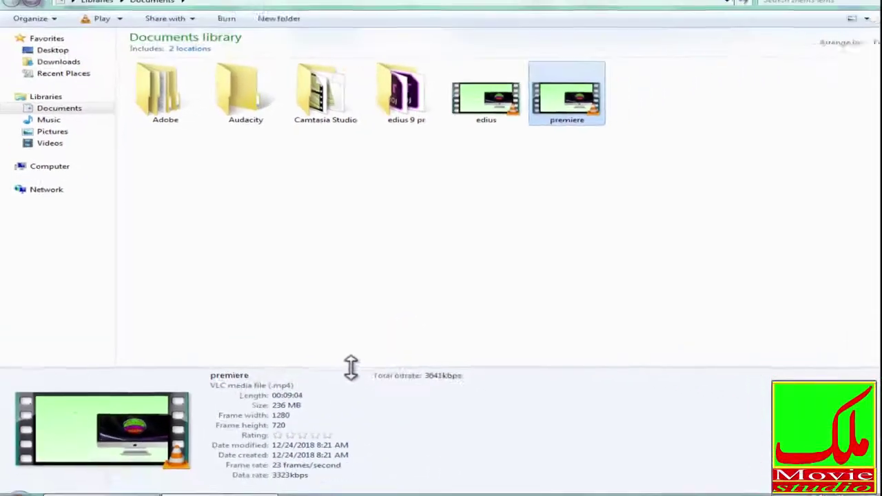
drag(338, 326, 347, 455)
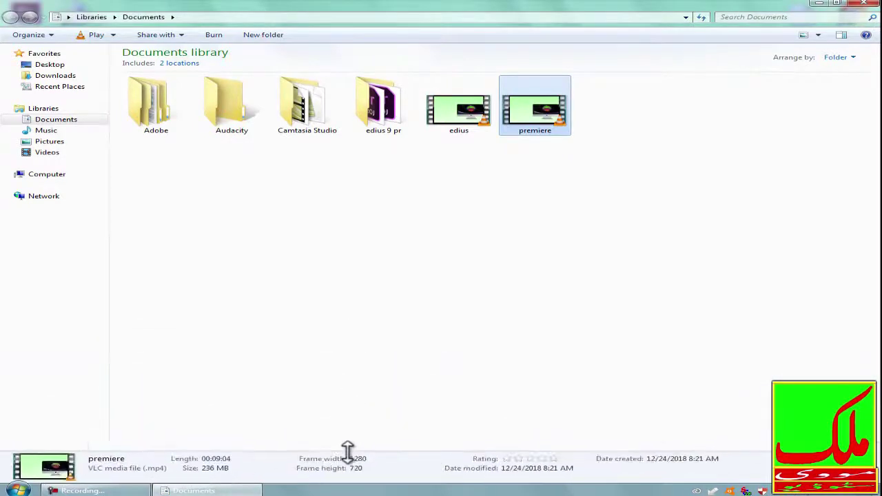
right_click(314, 242)
click(360, 295)
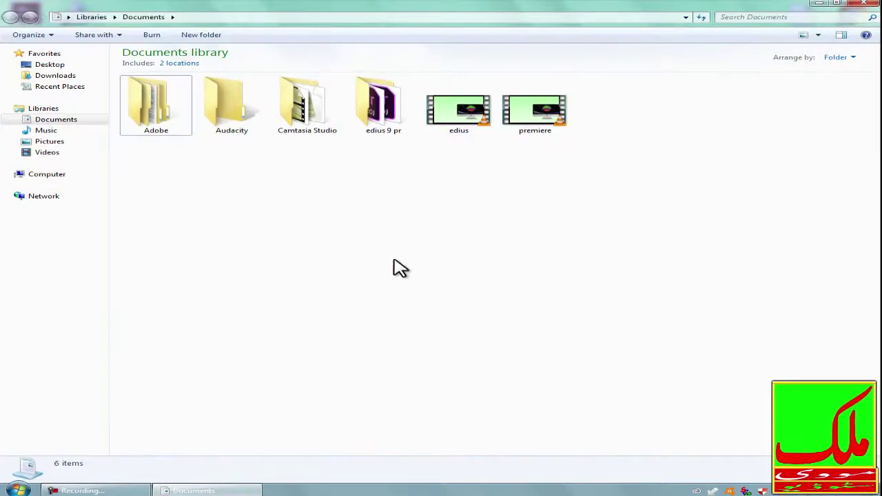
Step: Open the WinAVI Video Converter 11 archive from the desktop's New folder in WinRAR and enter its program folder
drag(675, 10, 698, 150)
key(super+d)
double_click(335, 124)
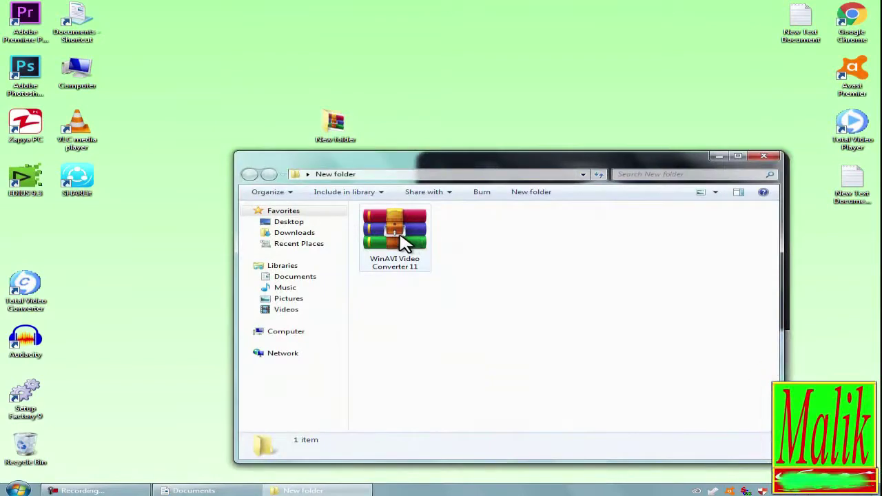
right_click(391, 250)
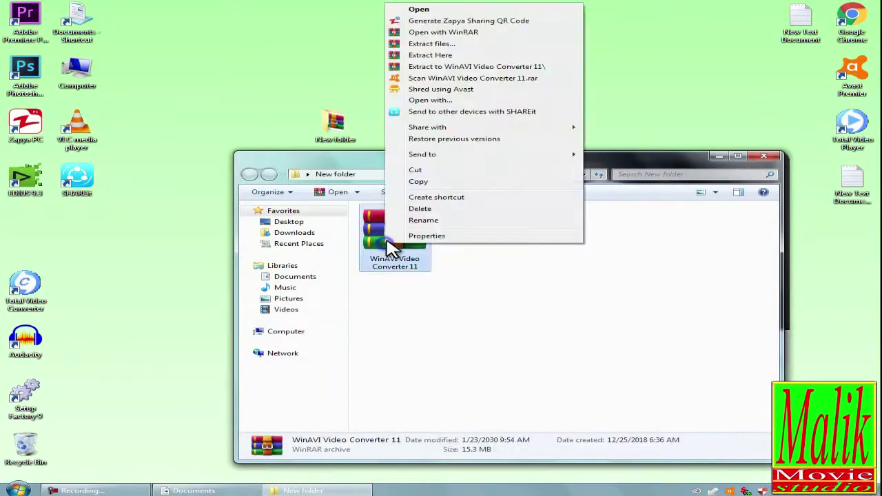
click(434, 32)
drag(331, 146, 443, 135)
click(277, 230)
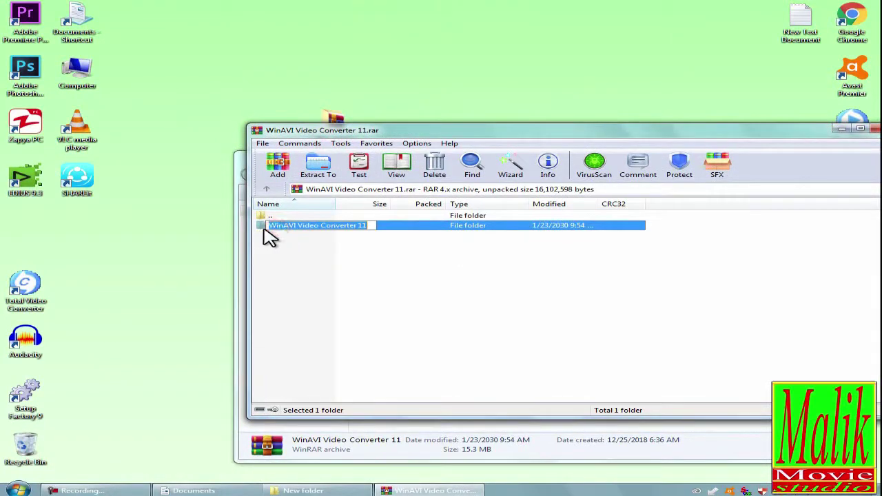
double_click(272, 231)
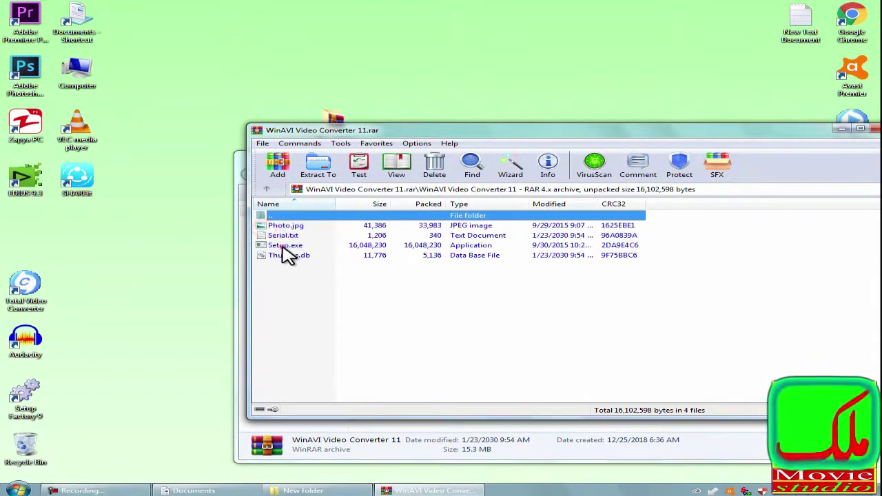
Step: Run Setup.exe and install WinAVI Video Converter v11.0 into C:\Program Files (x86)\Video Converter, then close the setup wizard
double_click(408, 245)
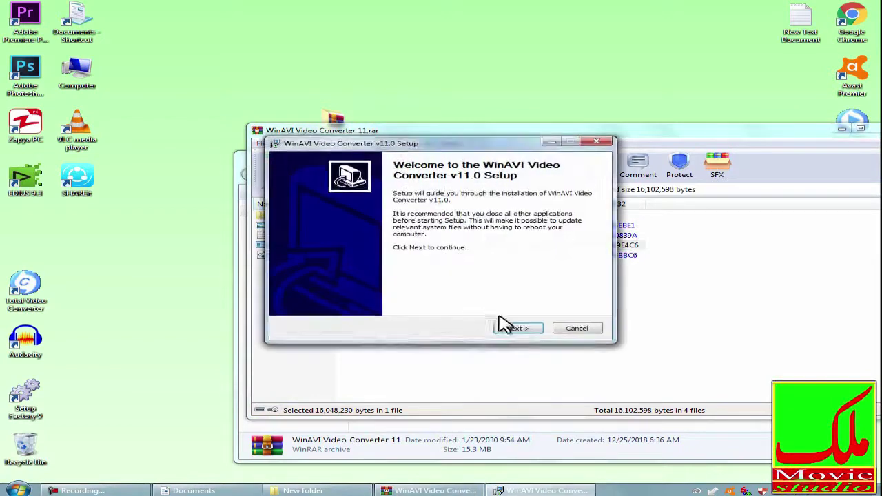
click(516, 328)
click(524, 329)
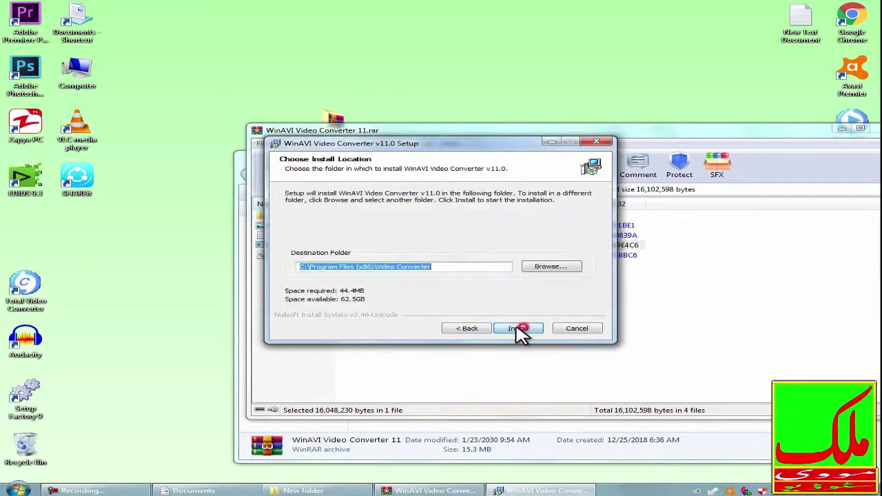
click(518, 328)
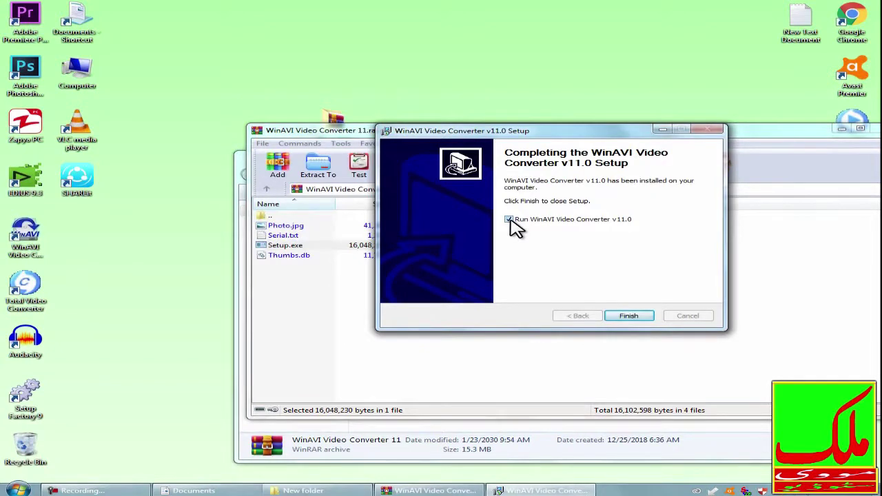
click(629, 316)
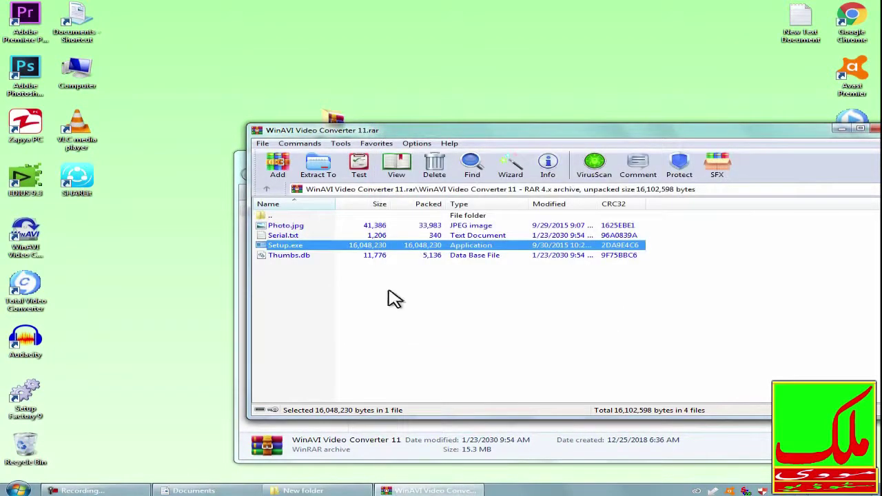
Step: Select the serial key in the archive's Serial.txt, then close the text file, archive and folder windows
double_click(282, 235)
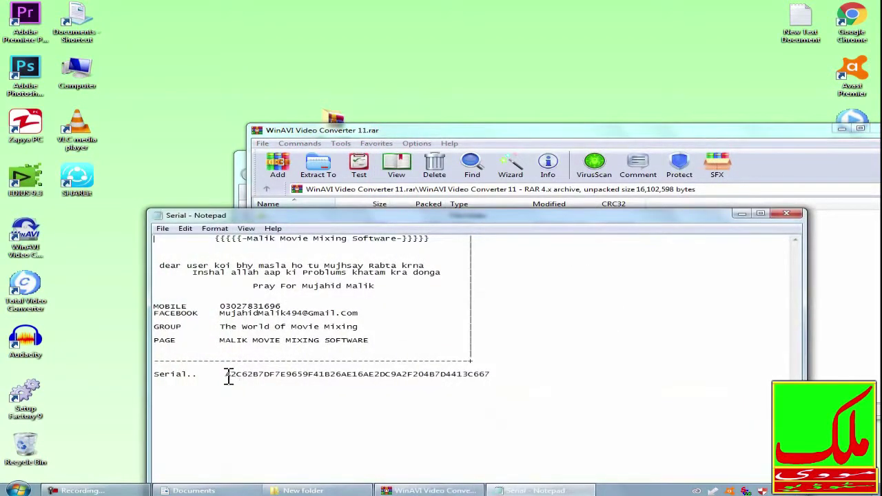
drag(226, 374, 480, 375)
click(787, 213)
drag(794, 130, 668, 130)
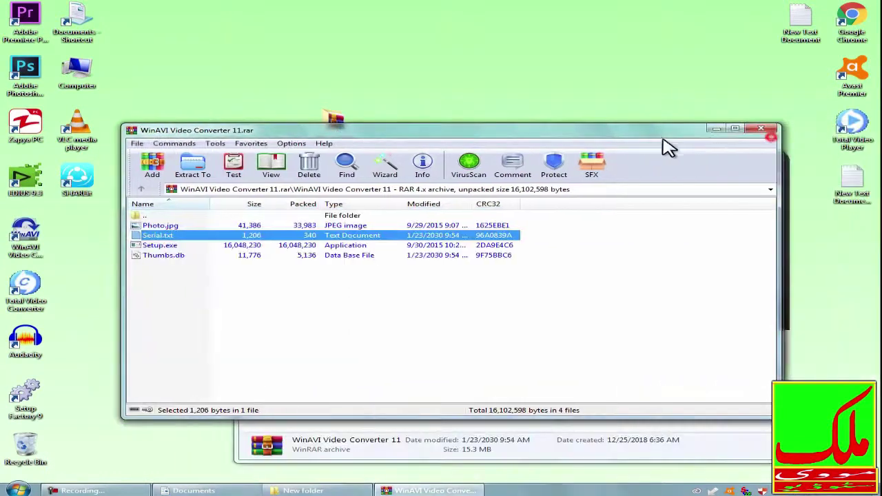
click(761, 131)
click(762, 157)
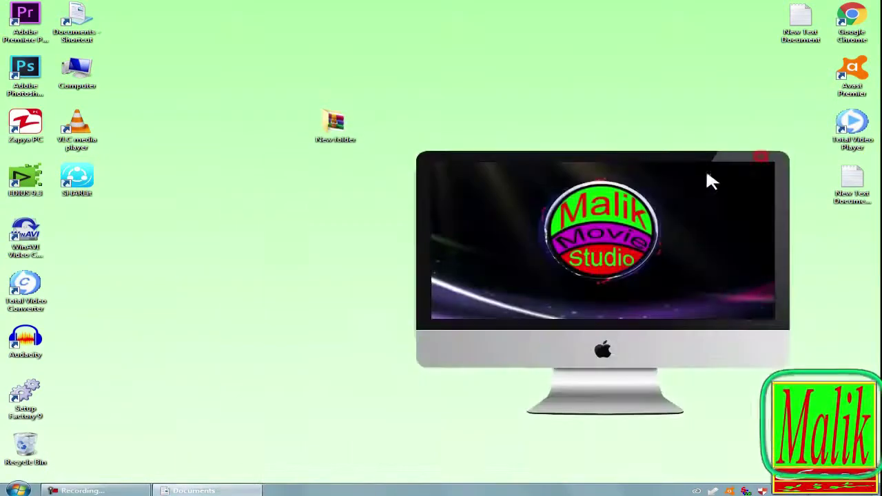
Step: Move the WinAVI Video Converter shortcut toward the middle of the desktop, then launch the program and dismiss its About dialog
drag(24, 246, 283, 248)
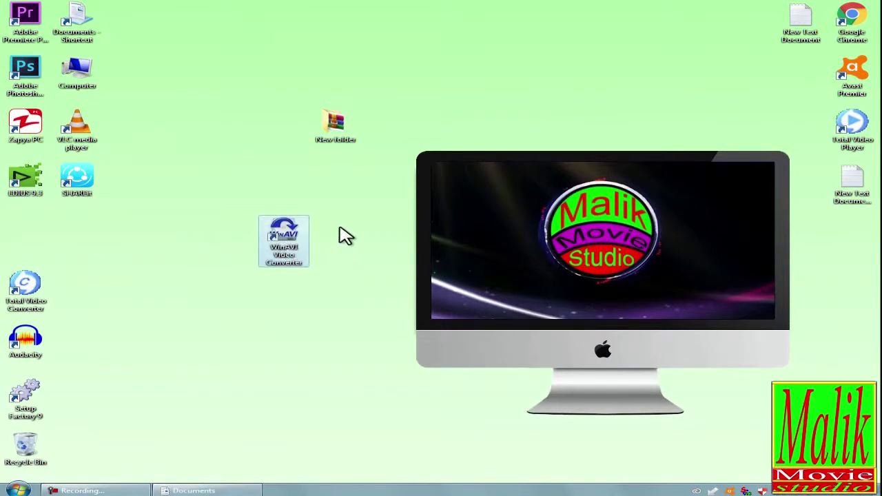
double_click(285, 236)
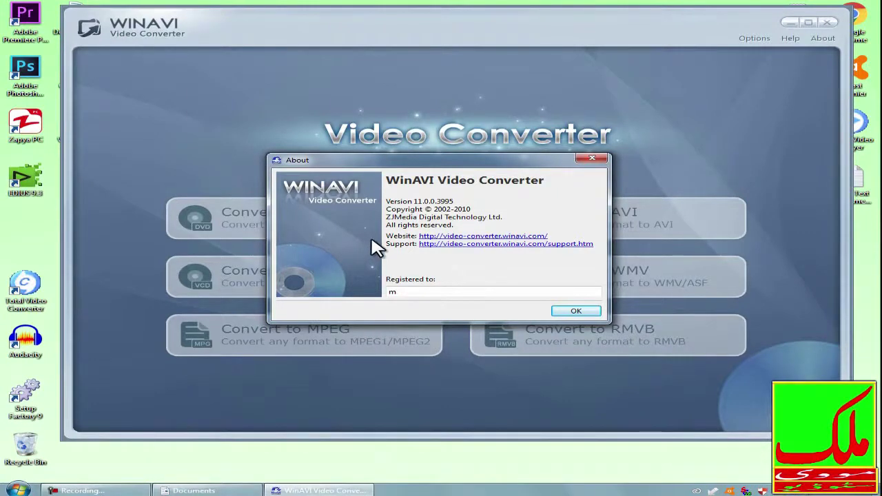
key(Return)
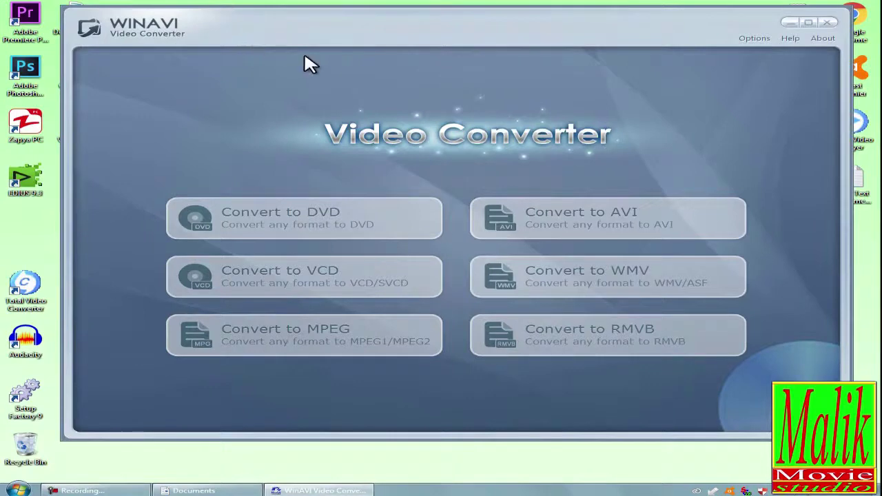
Step: Add the premiere video from the Documents library to WinAVI Video Converter, with both windows arranged to be accessible
click(209, 491)
click(431, 374)
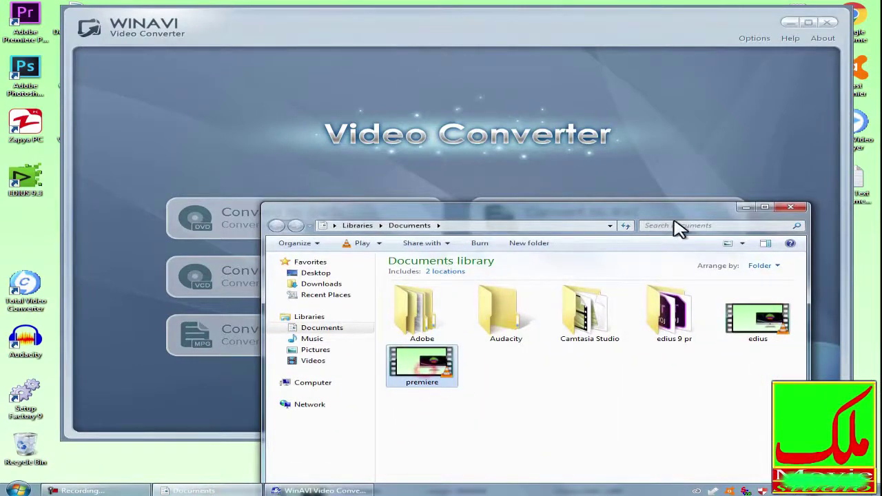
double_click(676, 221)
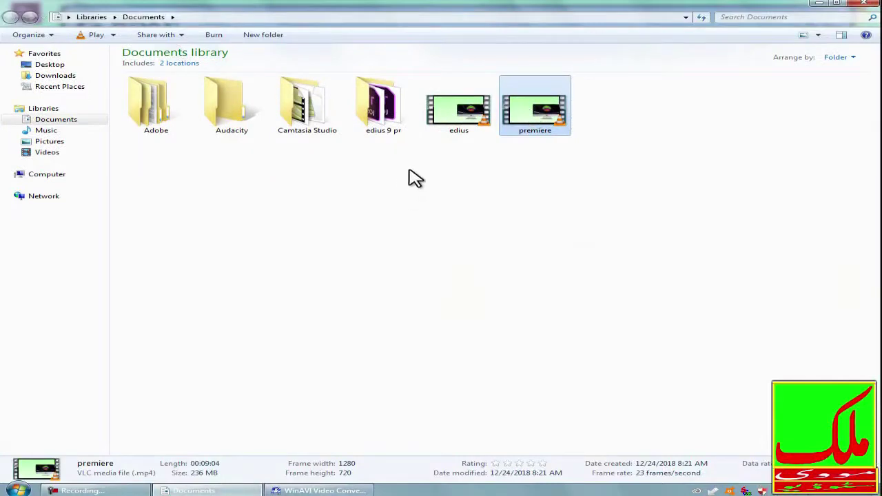
click(321, 490)
drag(685, 24, 653, 158)
drag(537, 108, 389, 251)
drag(417, 218, 431, 73)
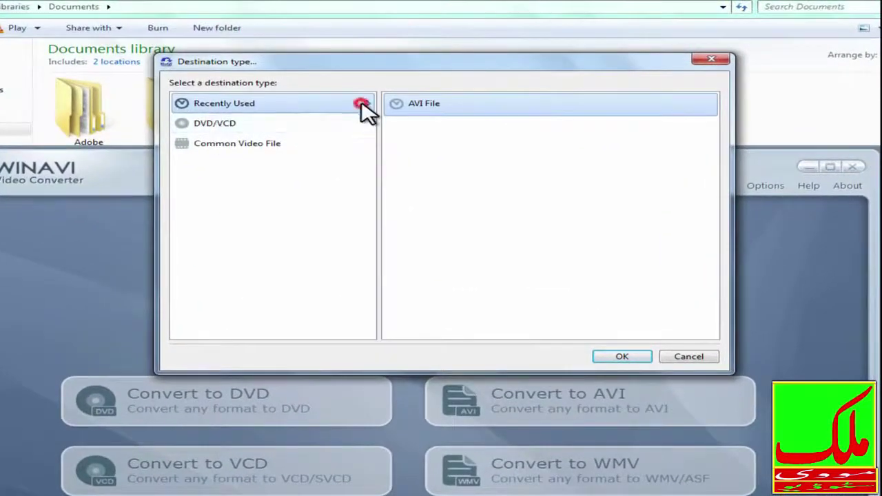
Step: Review the Common Video File and DVD/VCD destination types, then choose the recently used AVI File type
click(223, 145)
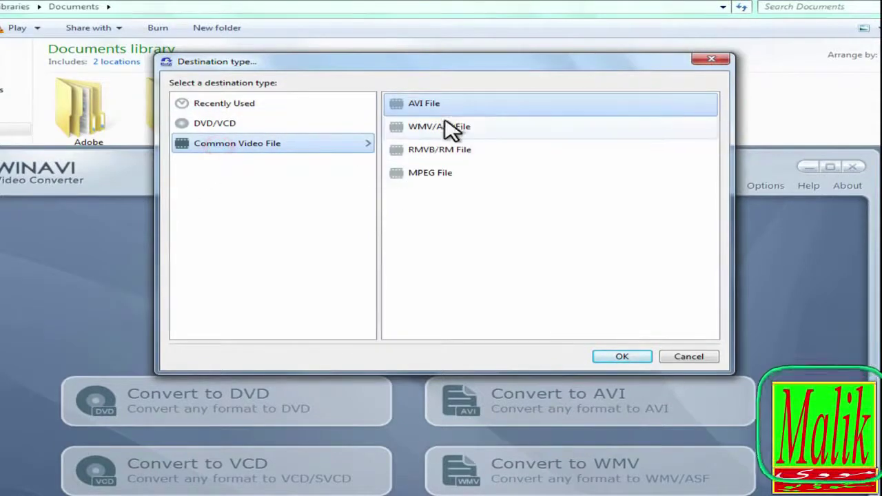
click(240, 127)
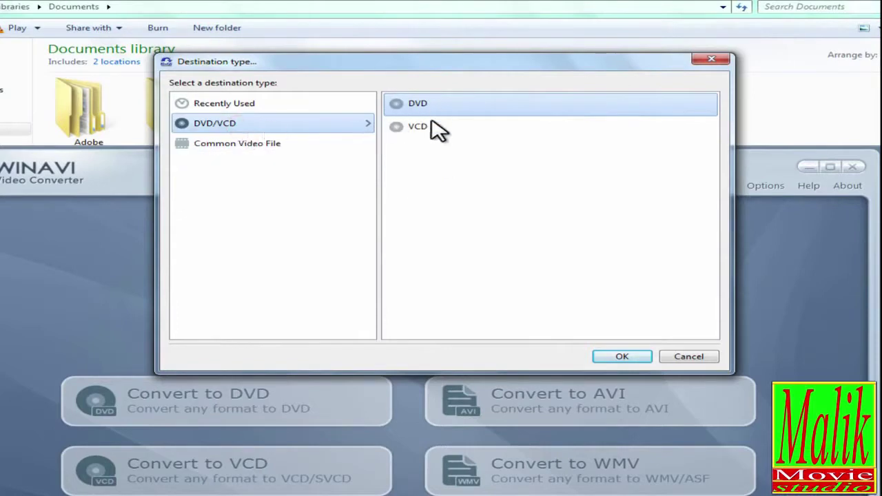
click(222, 107)
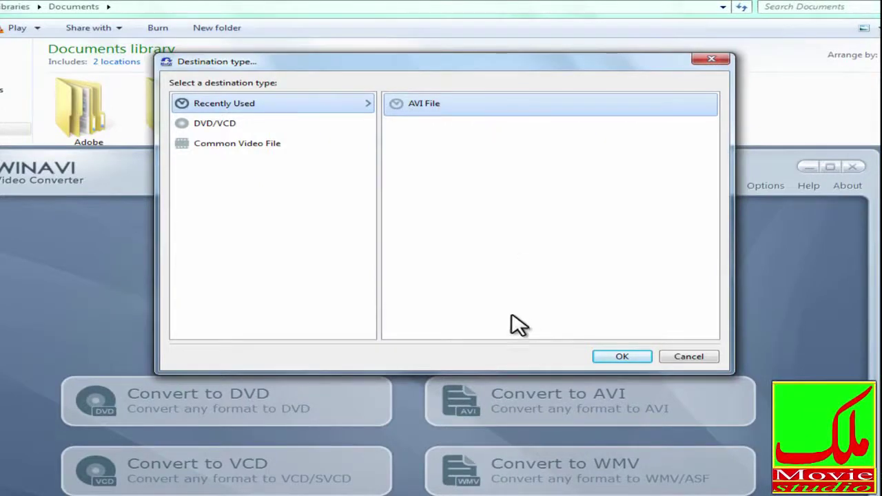
click(623, 357)
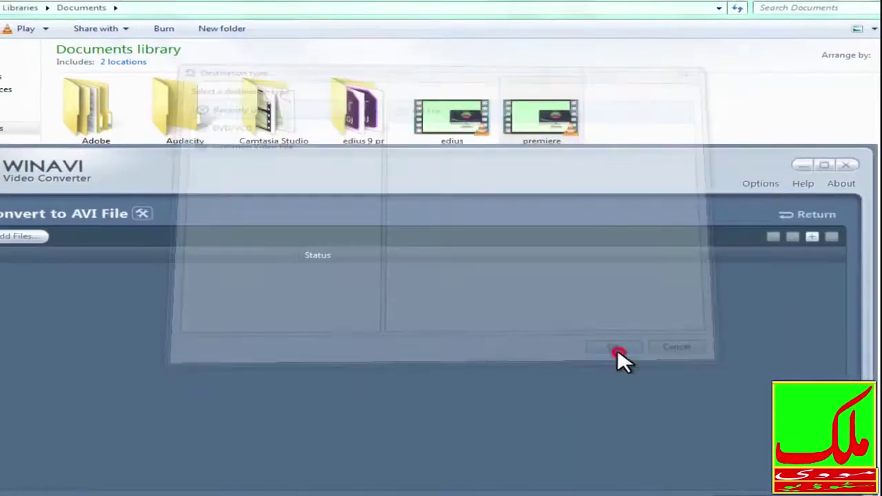
Step: Convert premiere.mp4 to an AVI file with the conversion preview turned off and restore the converter window's size
drag(452, 147, 491, 28)
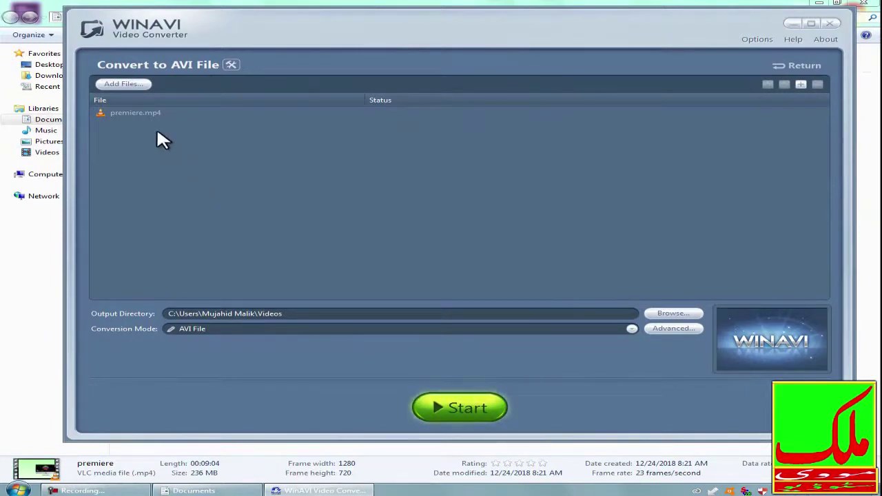
click(460, 411)
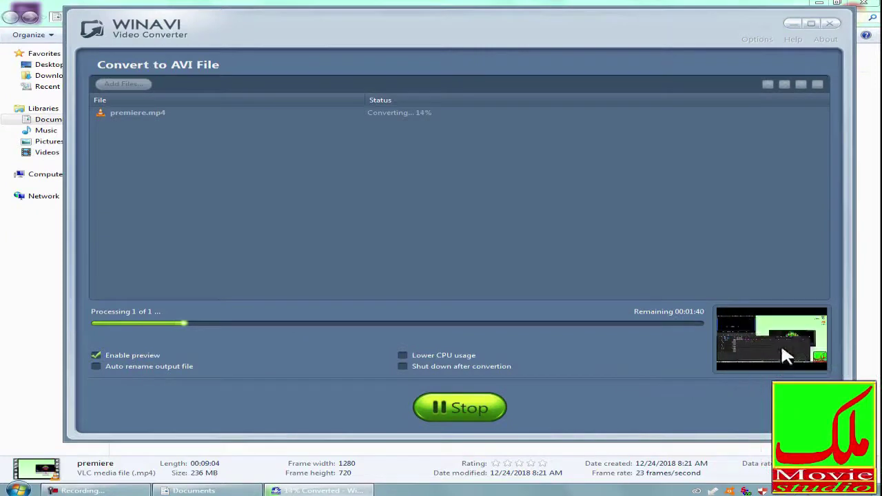
click(812, 24)
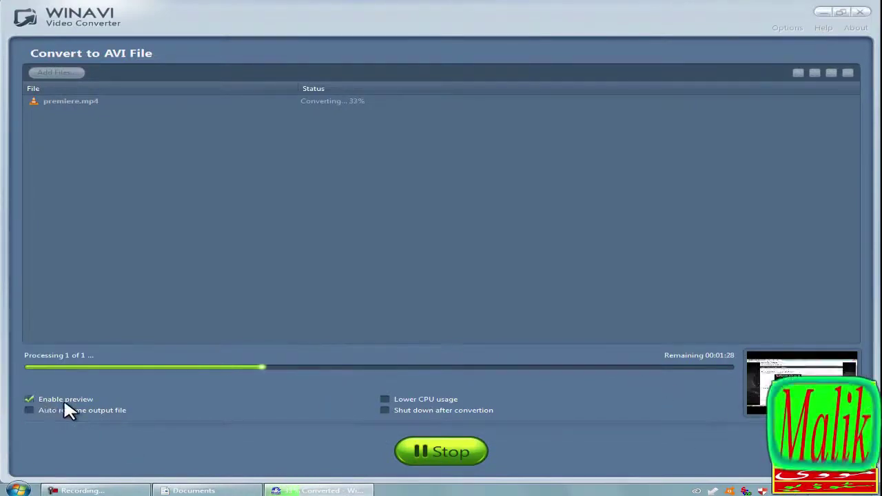
click(29, 399)
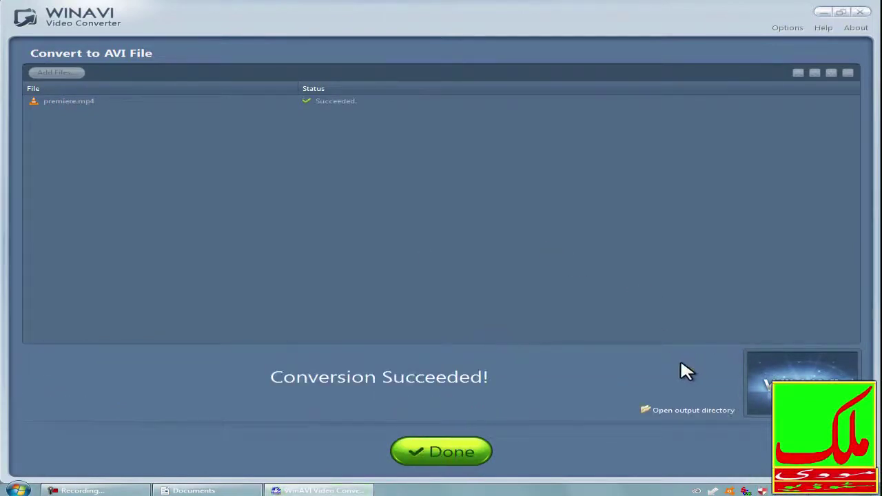
drag(659, 21, 641, 56)
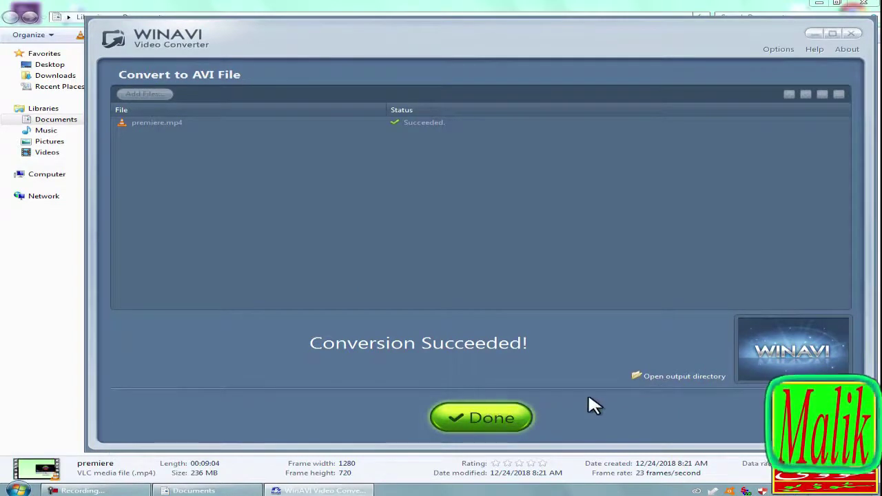
Step: Open the conversion's output directory, switch to the Videos library, and select the converted premiere video
click(662, 378)
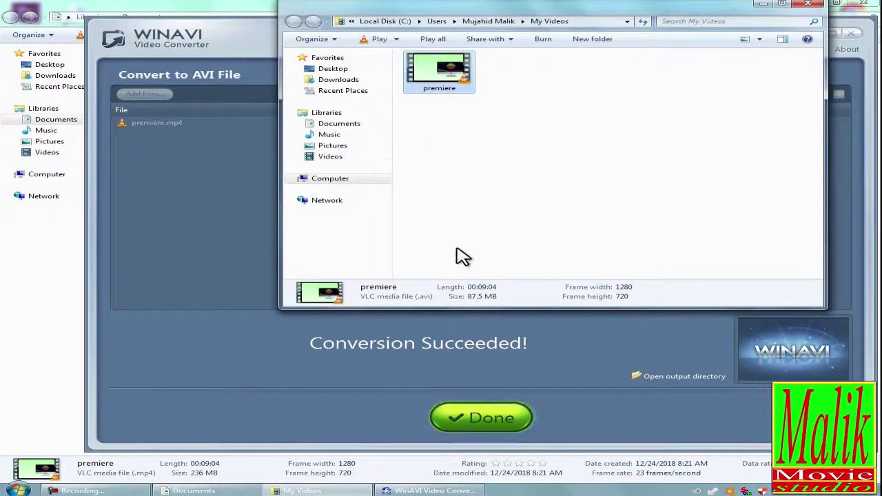
click(324, 157)
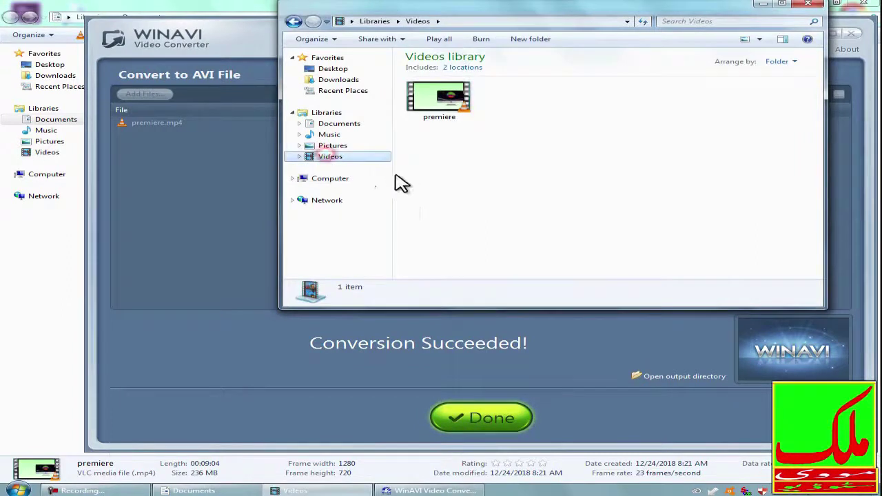
click(445, 117)
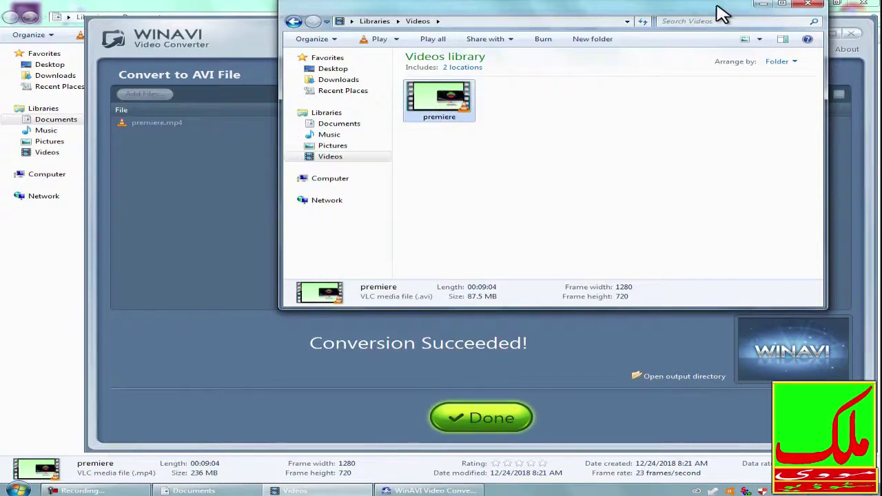
Step: Maximize the Videos library window and enlarge its file details area to examine the converted premiere video's properties
drag(721, 14, 741, 94)
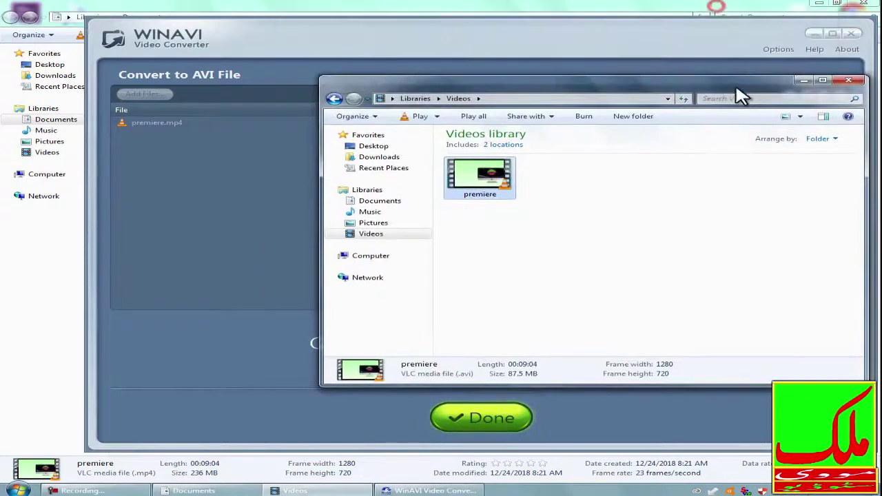
click(817, 36)
drag(755, 99, 683, 201)
click(828, 142)
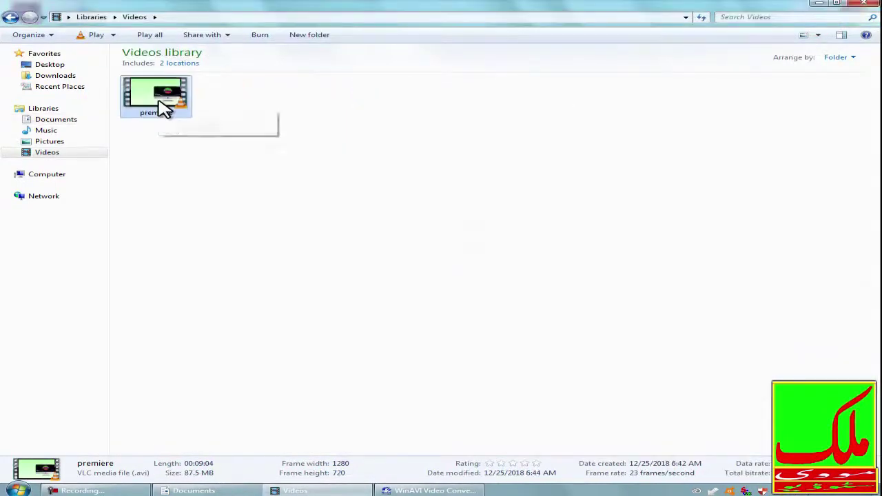
drag(217, 455, 228, 327)
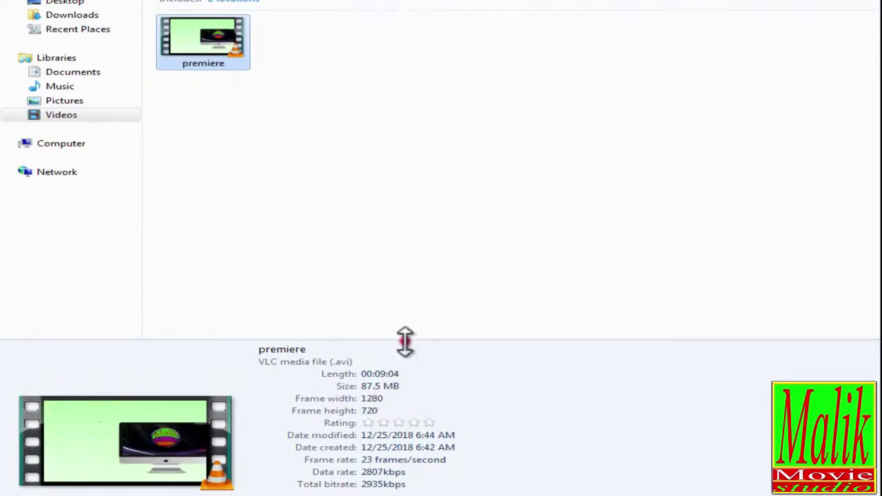
drag(405, 340, 405, 376)
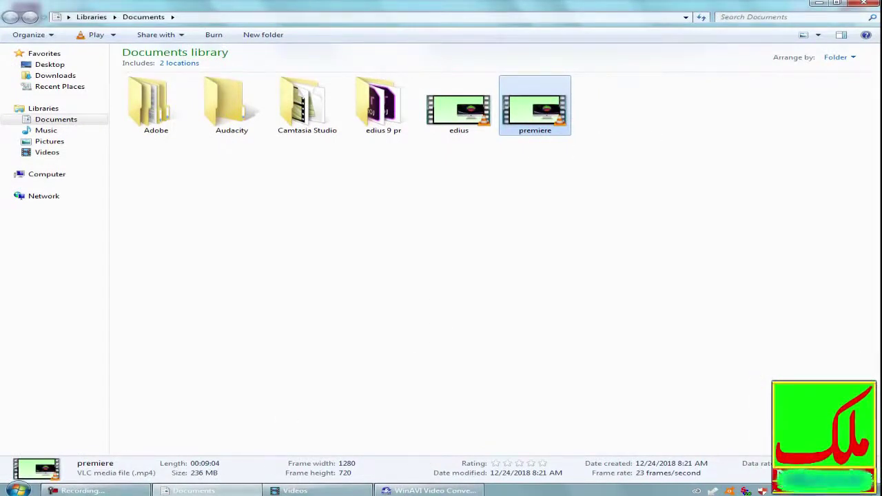
Step: Return to WinAVI Video Converter, dismiss the finished conversion, and add the edius video from the Documents library for AVI conversion
click(424, 491)
click(472, 417)
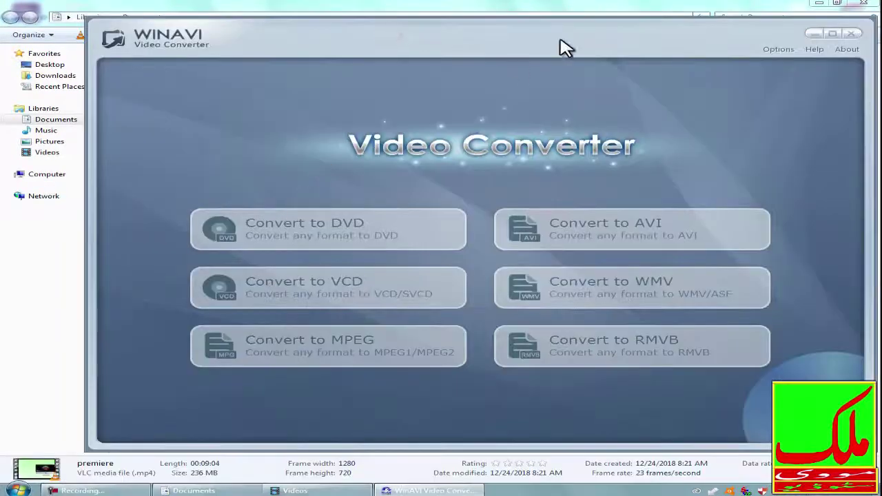
drag(560, 47, 473, 134)
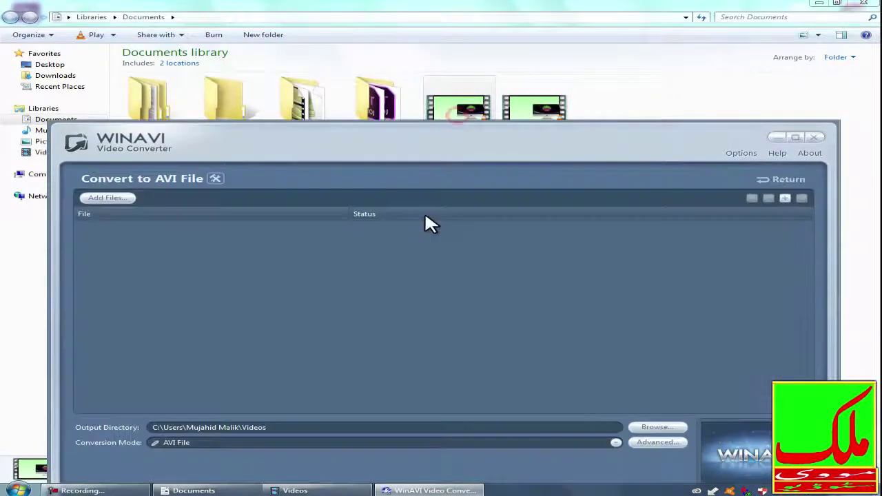
drag(425, 217, 426, 216)
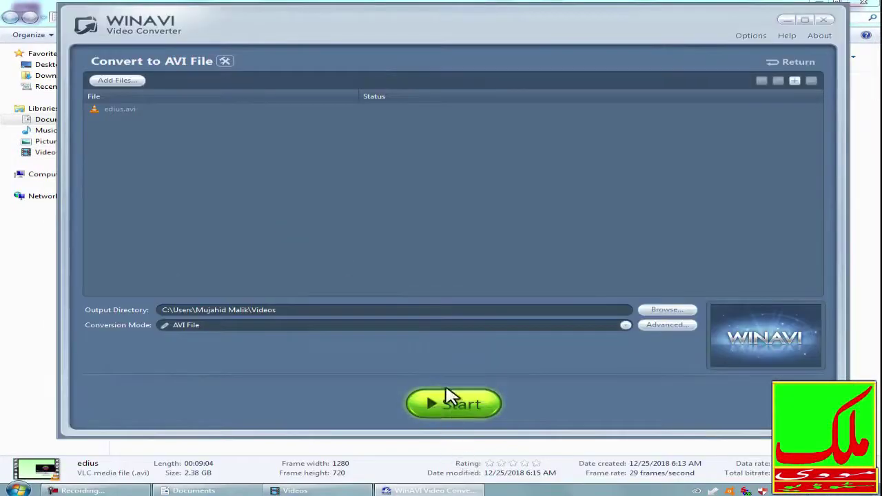
Step: Convert edius.avi to an AVI file in the existing output directory, then finish the job and close the converter
click(456, 408)
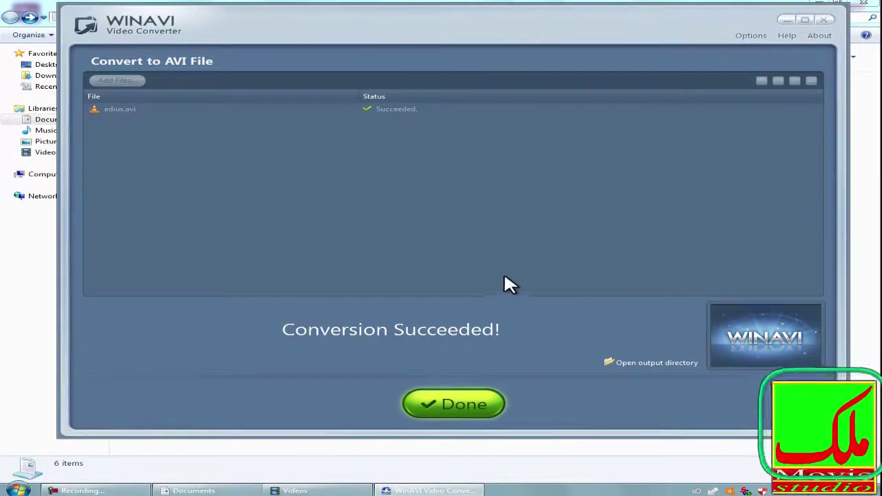
click(458, 407)
click(824, 21)
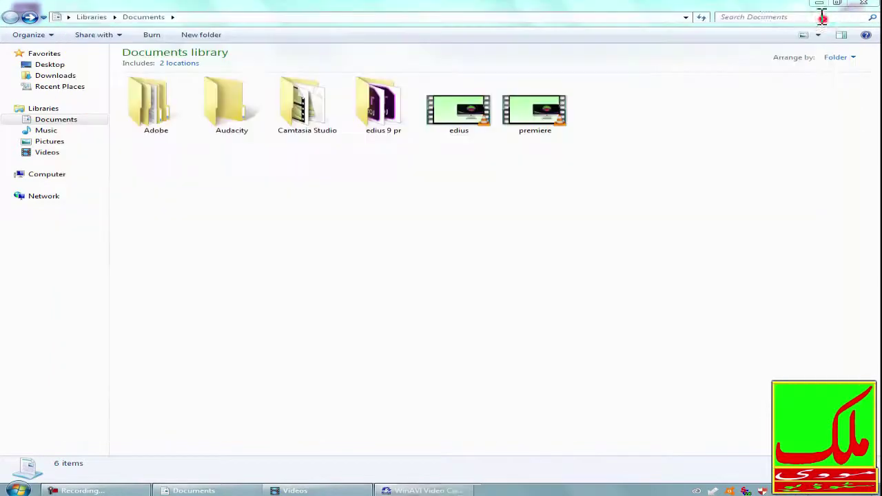
Step: Refresh the Documents library and restore the Videos window to a smaller size, placing it below the Documents files
right_click(381, 203)
click(416, 253)
click(295, 490)
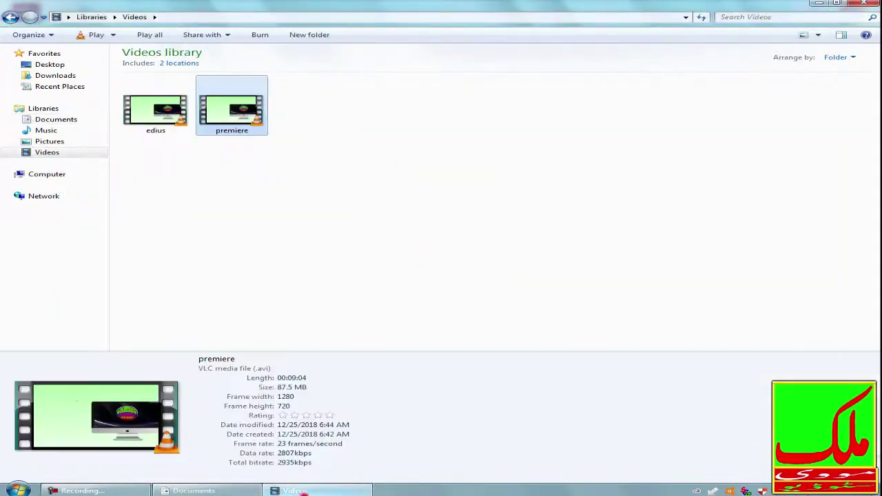
key(super+Down)
drag(399, 181, 399, 281)
click(421, 218)
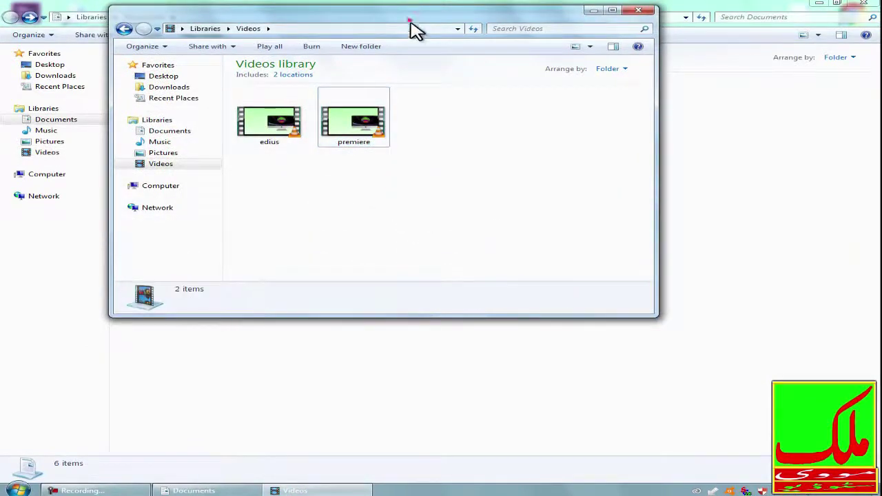
drag(410, 21, 476, 180)
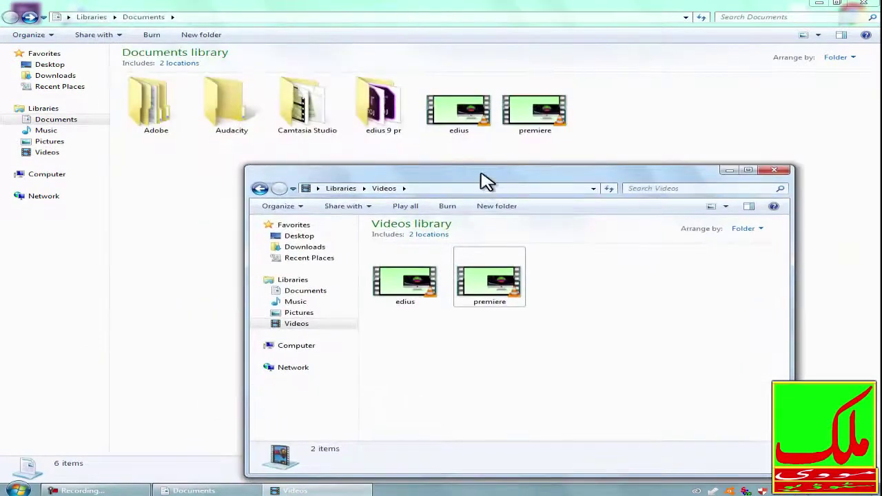
Step: Compare the file size and details of the original edius video in Documents with the converted edius video in Videos
click(461, 122)
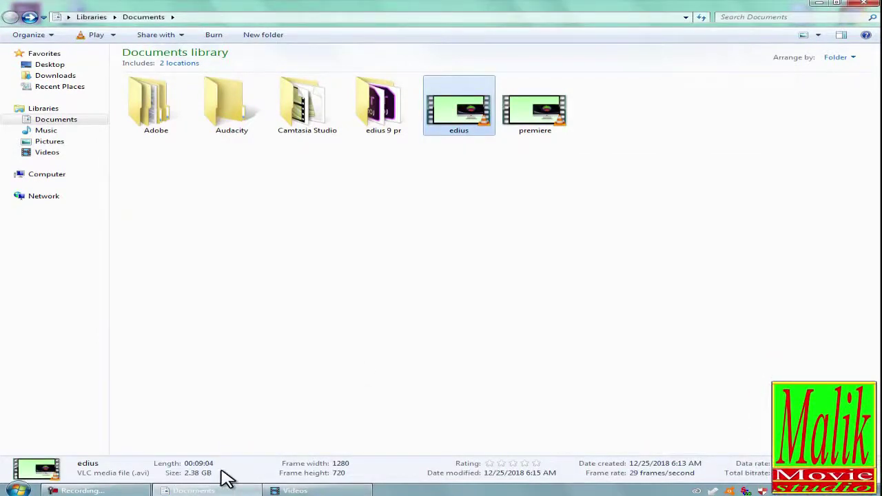
key(alt+Tab)
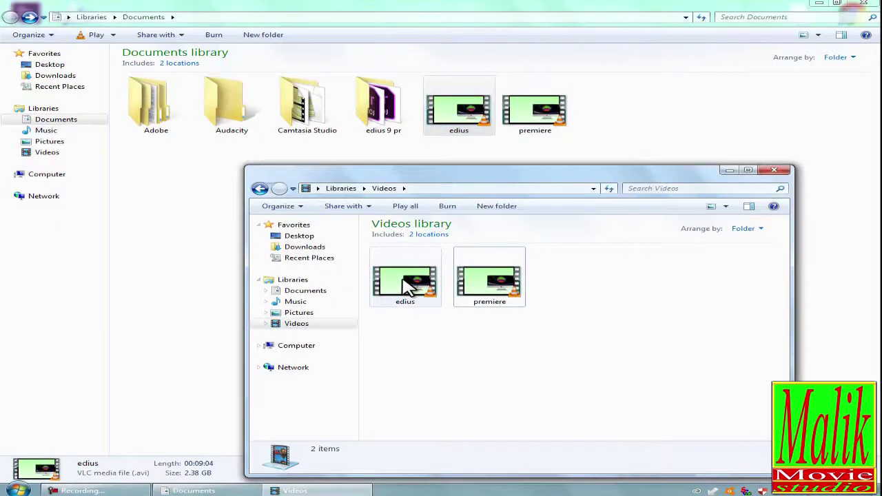
click(408, 285)
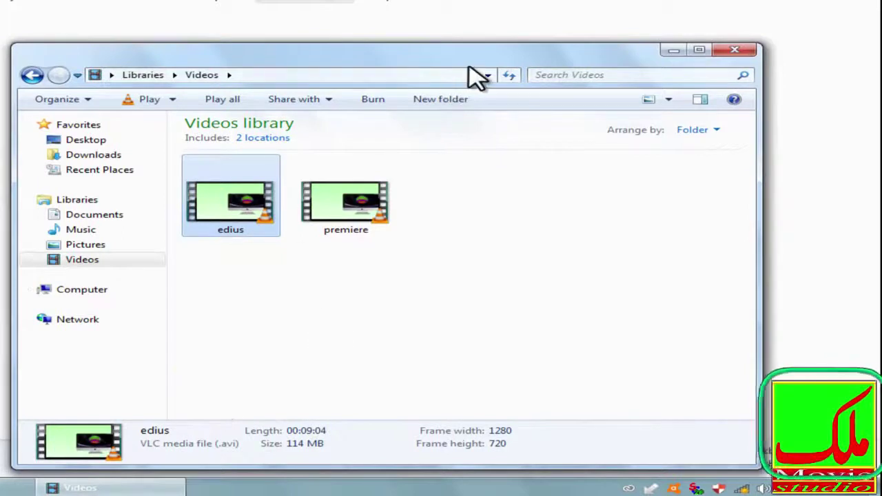
drag(469, 67, 489, 31)
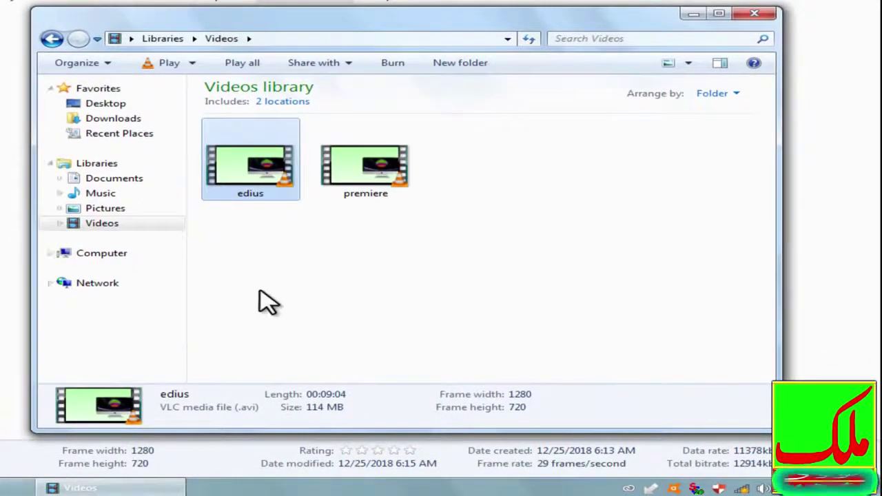
drag(347, 21, 387, 35)
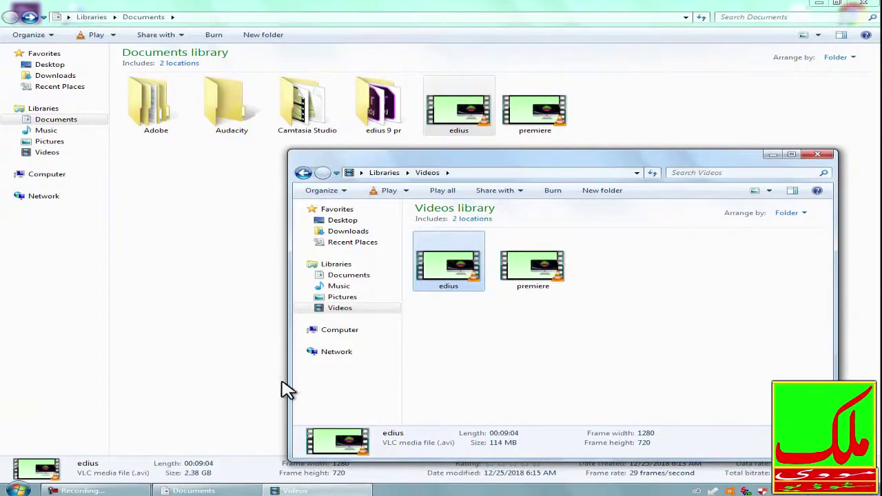
click(481, 319)
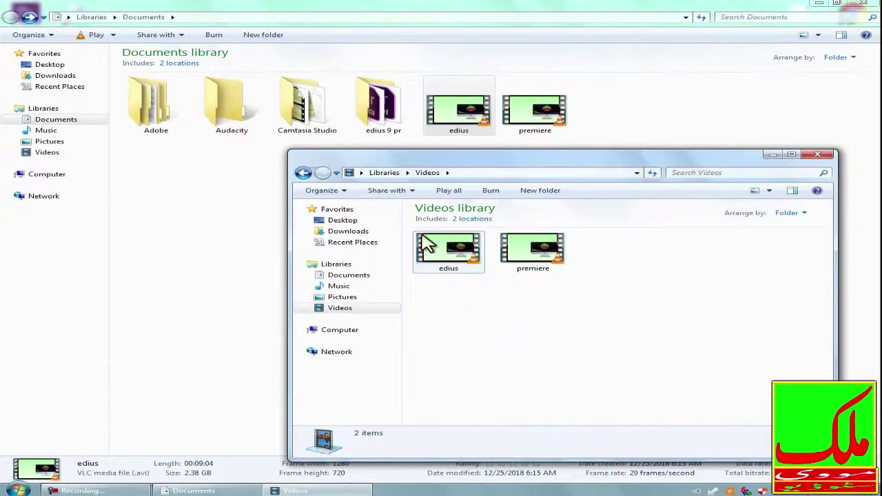
drag(521, 165, 522, 161)
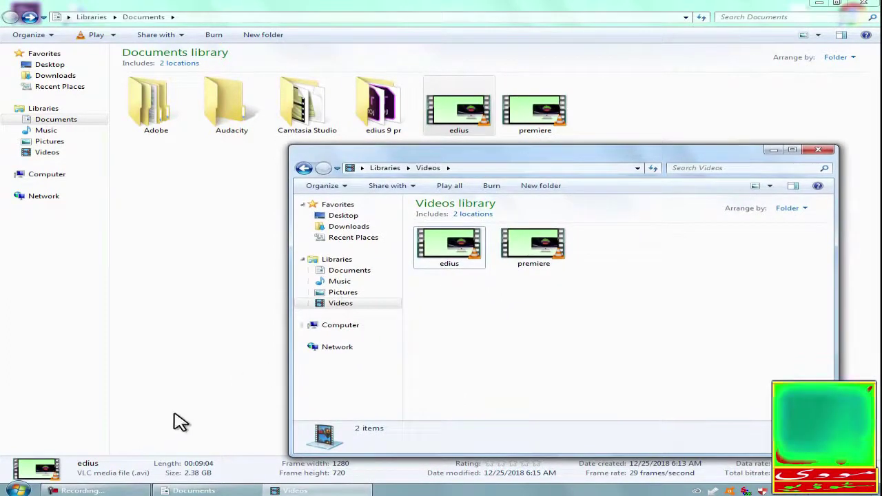
Step: Play premiere.mp4 from the Documents library in VLC media player to check the video, moving the windows as needed
click(17, 490)
click(67, 245)
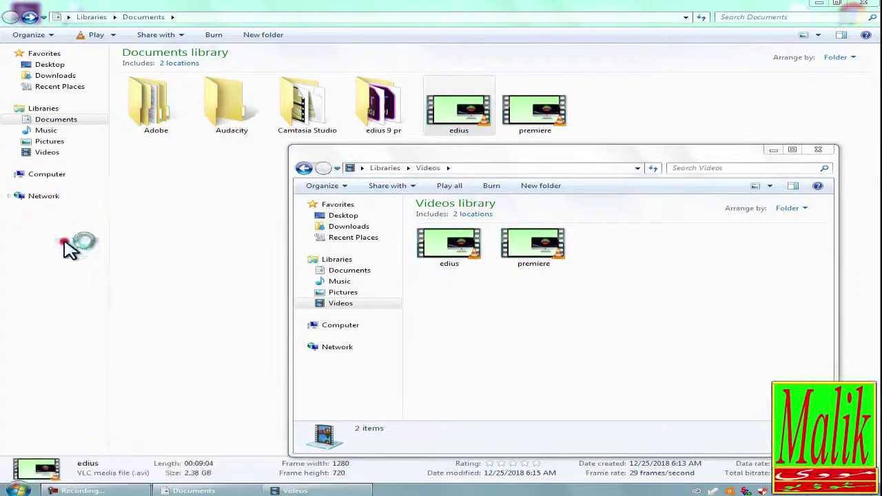
drag(429, 265, 384, 176)
drag(490, 146, 340, 6)
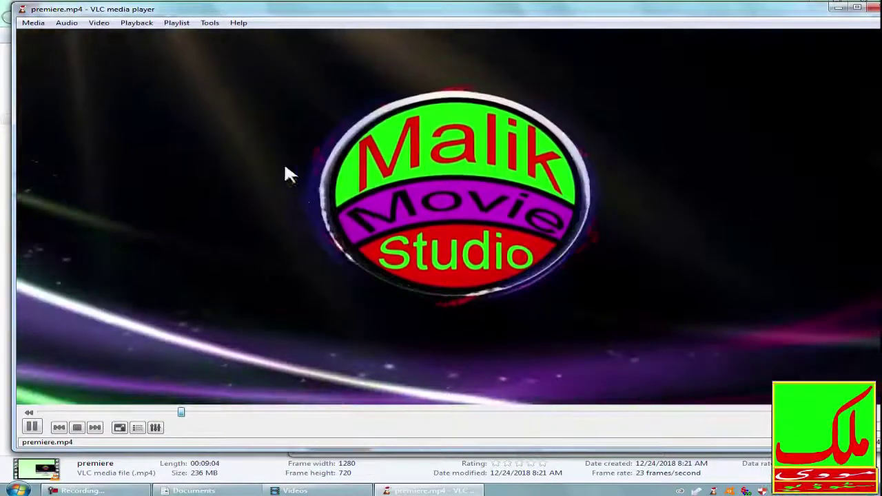
drag(574, 13, 177, 315)
click(577, 154)
click(511, 252)
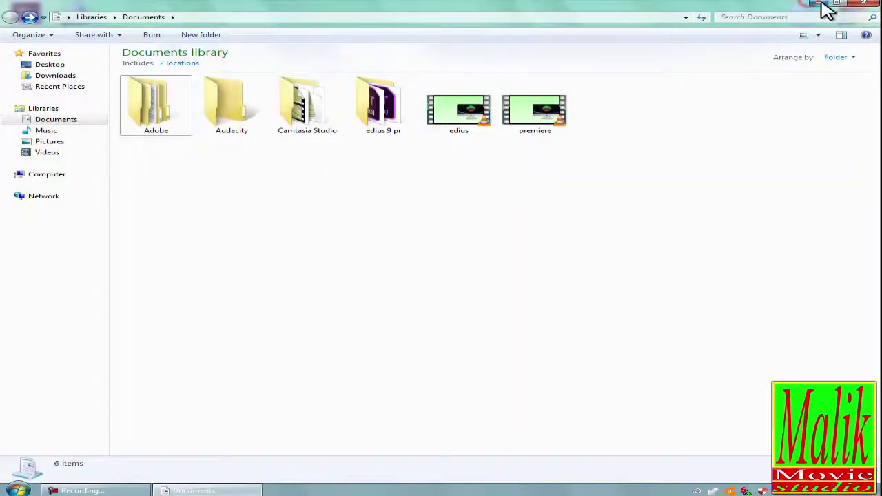
Step: Minimize the Documents window, open New folder on the desktop to view the WinAVI Video Converter 11 archive, and reposition the folder window
click(822, 4)
double_click(336, 126)
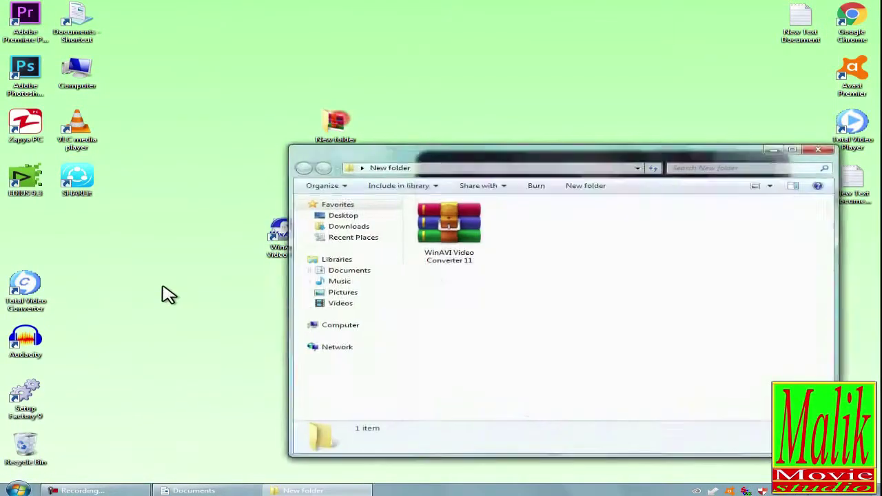
drag(569, 156, 627, 31)
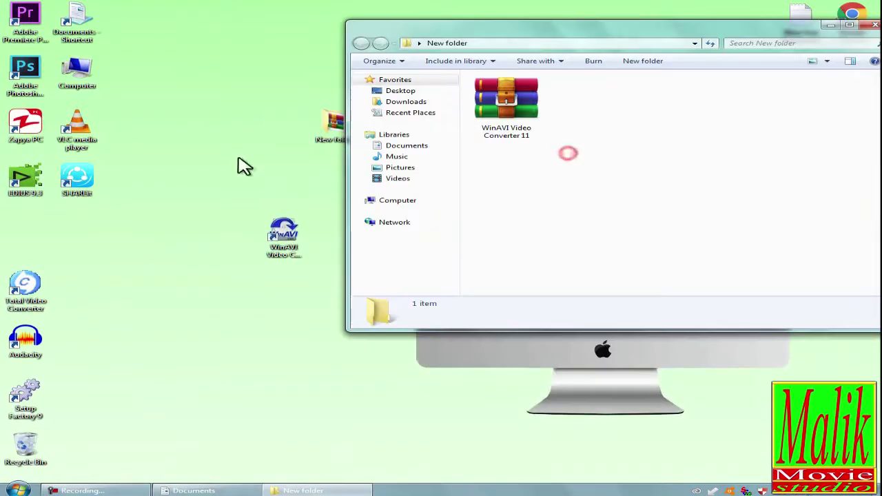
right_click(185, 58)
click(204, 88)
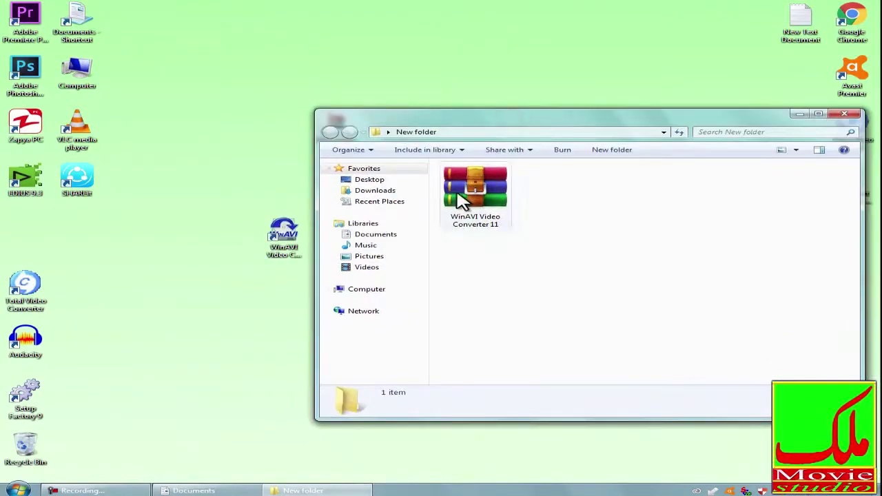
drag(467, 123, 476, 75)
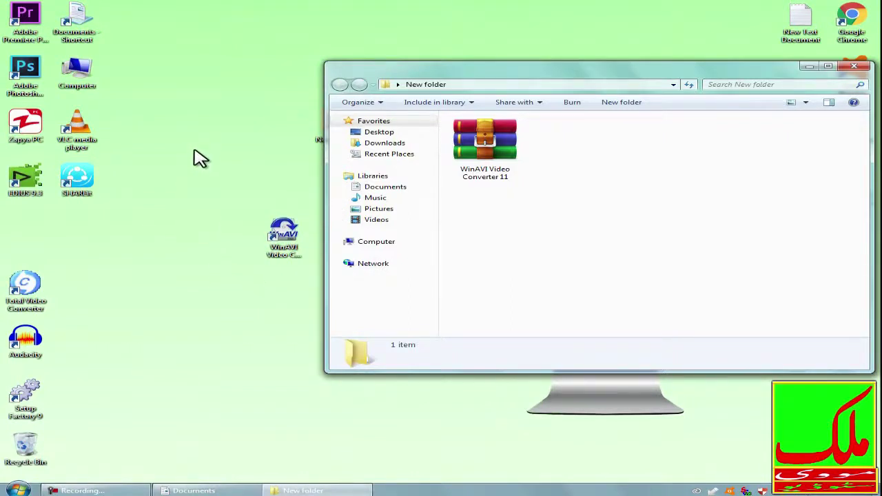
drag(510, 84, 388, 92)
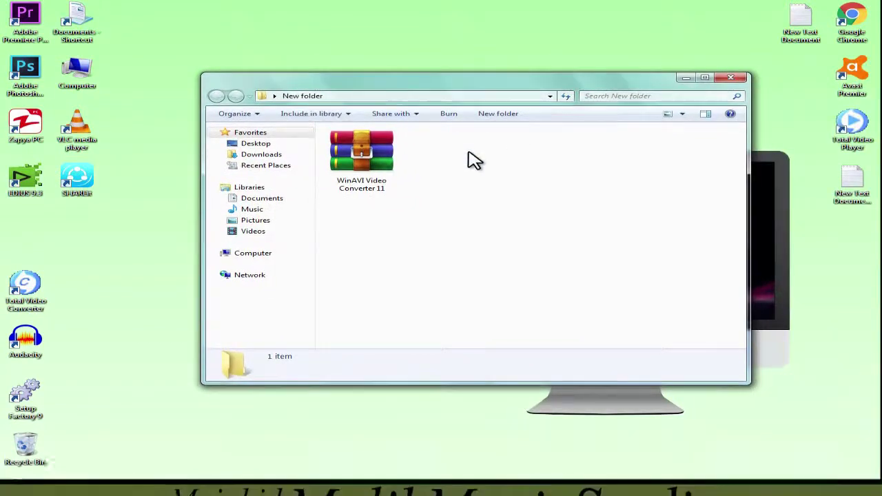
Step: Minimize the New folder window and launch WinAVI Video Converter from its desktop shortcut
click(686, 81)
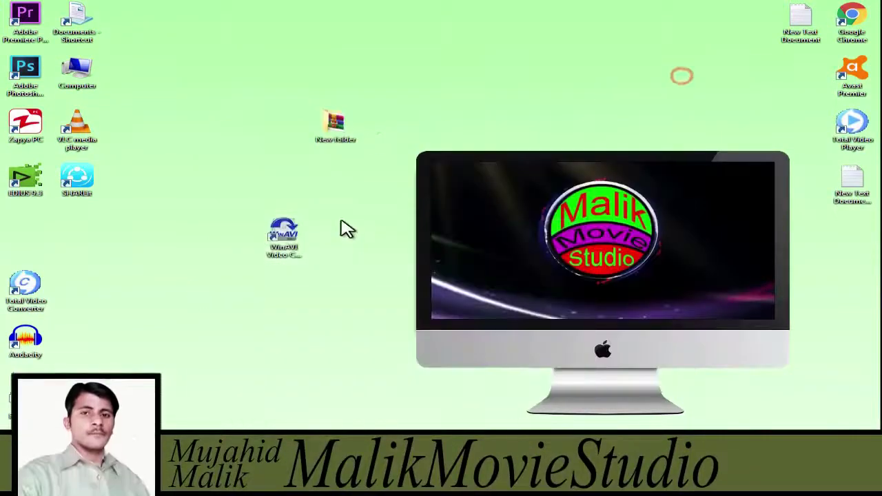
double_click(288, 243)
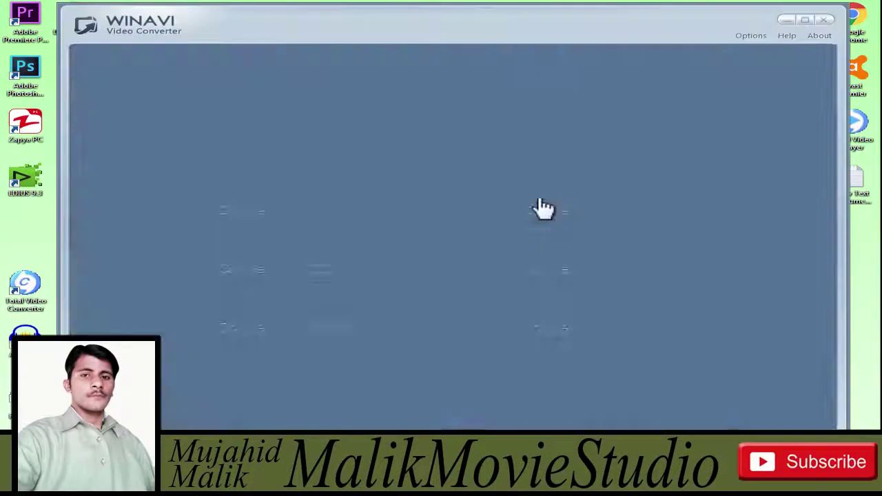